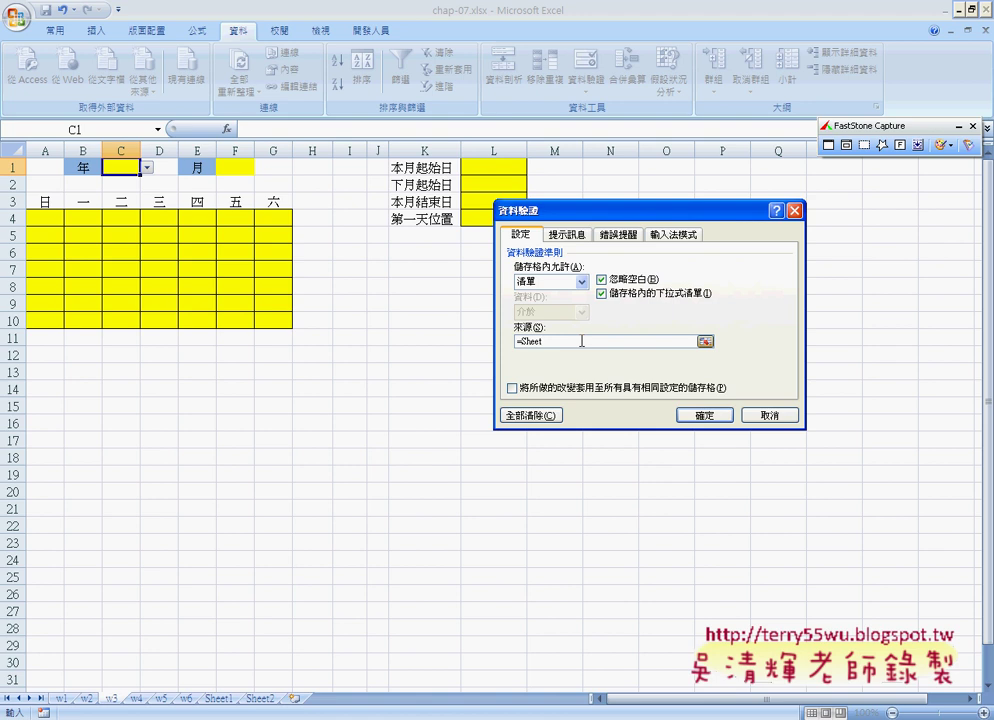
Source C1's list from =Sheet2!A1:A21, check its year drop-down, then view Sheet2's lists.
type("2")
type("!")
type("A1")
type(":A")
type("2")
type("1")
left_click(704, 416)
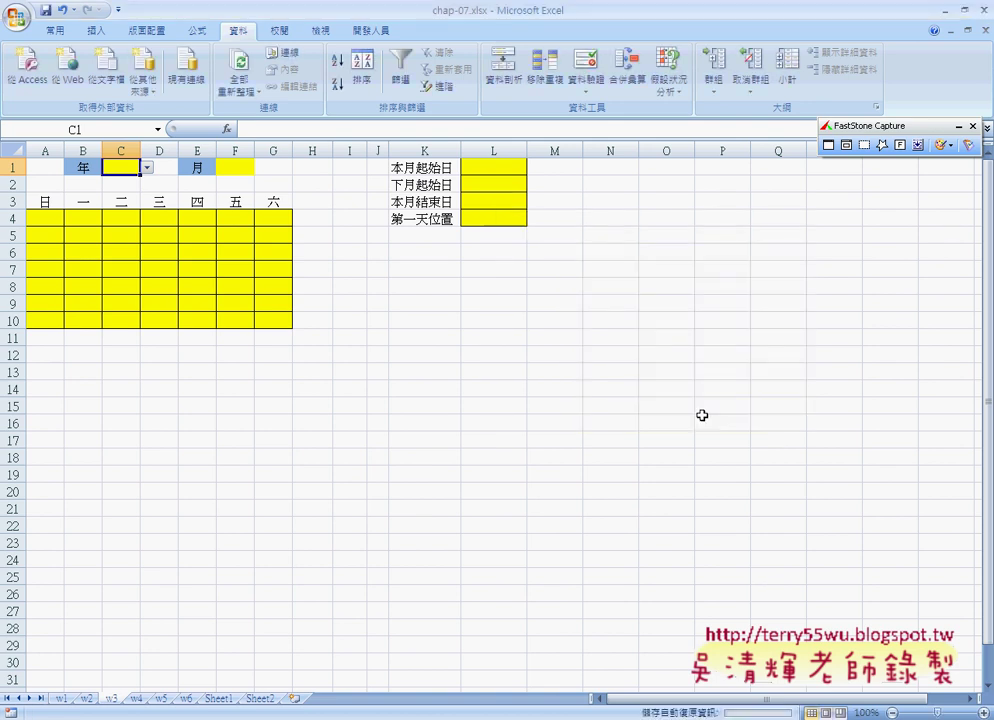
left_click(147, 171)
scroll(130, 210, "down", 4)
scroll(130, 210, "down", 1)
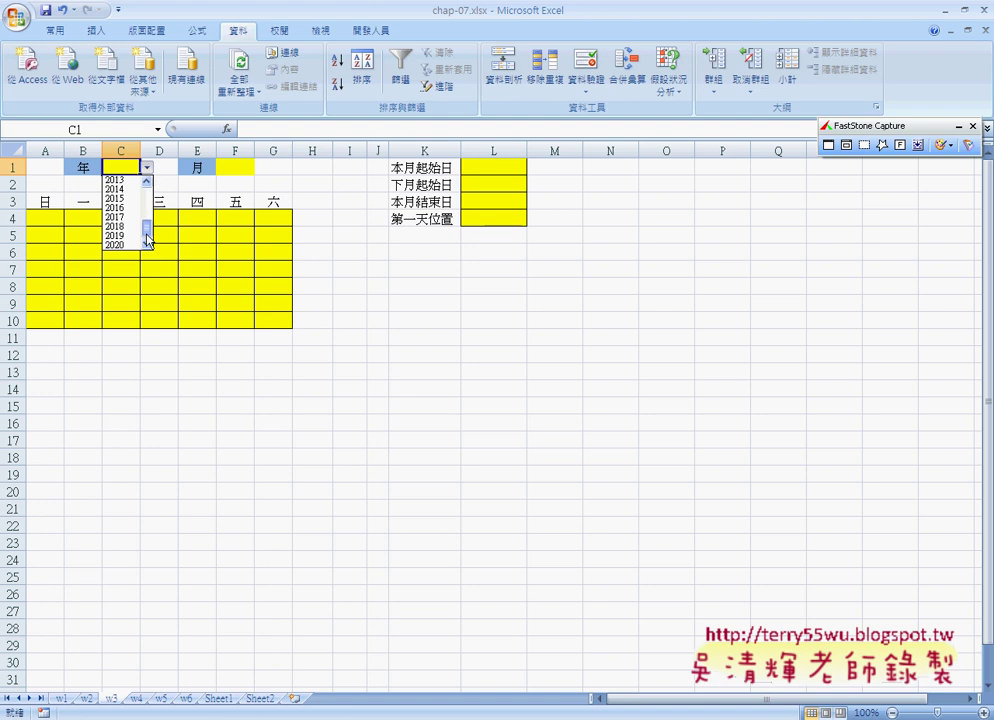
left_click(262, 701)
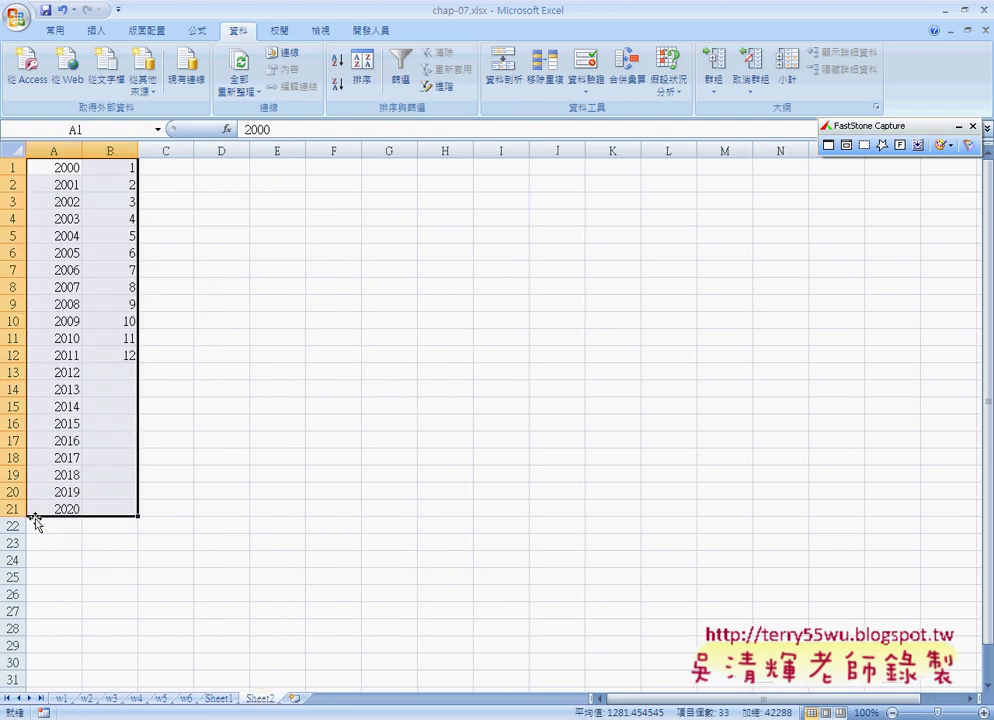
Return to the w3 calendar sheet and check C1's year drop-down.
left_click(112, 700)
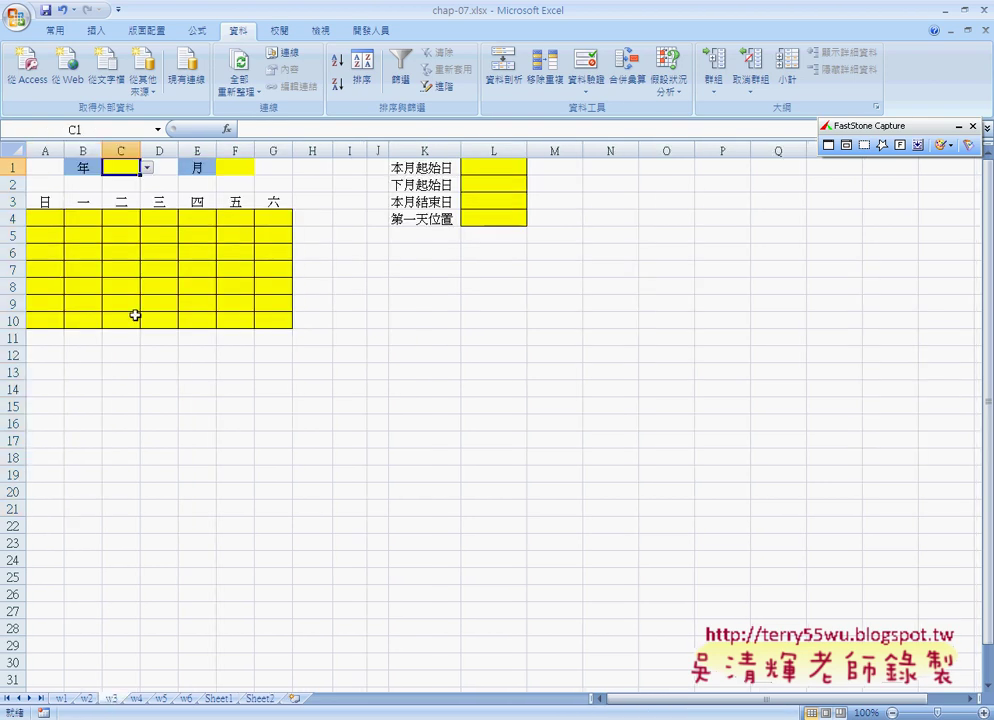
left_click(146, 171)
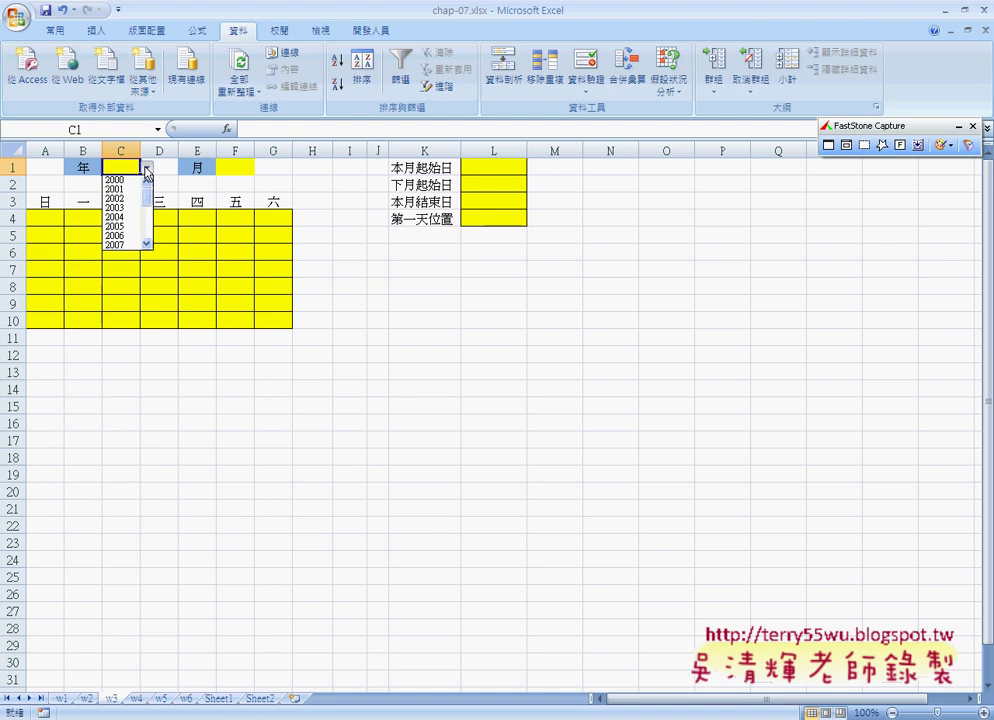
left_click(590, 72)
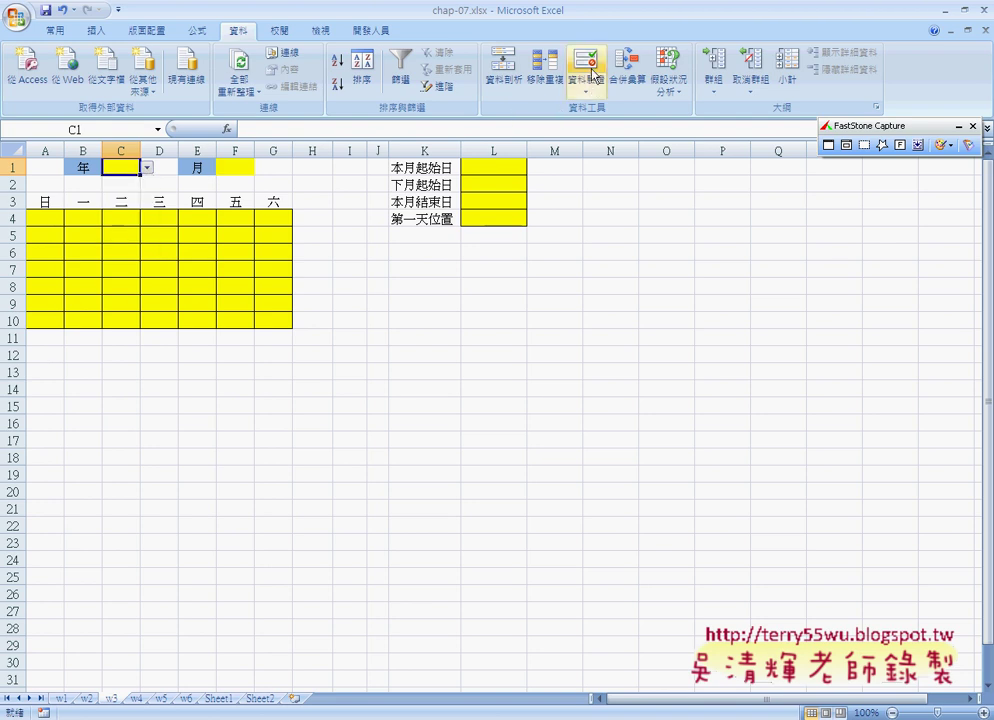
Copy C1's validation source =Sheet2!A1:A21, then select month cell F1.
left_click(590, 72)
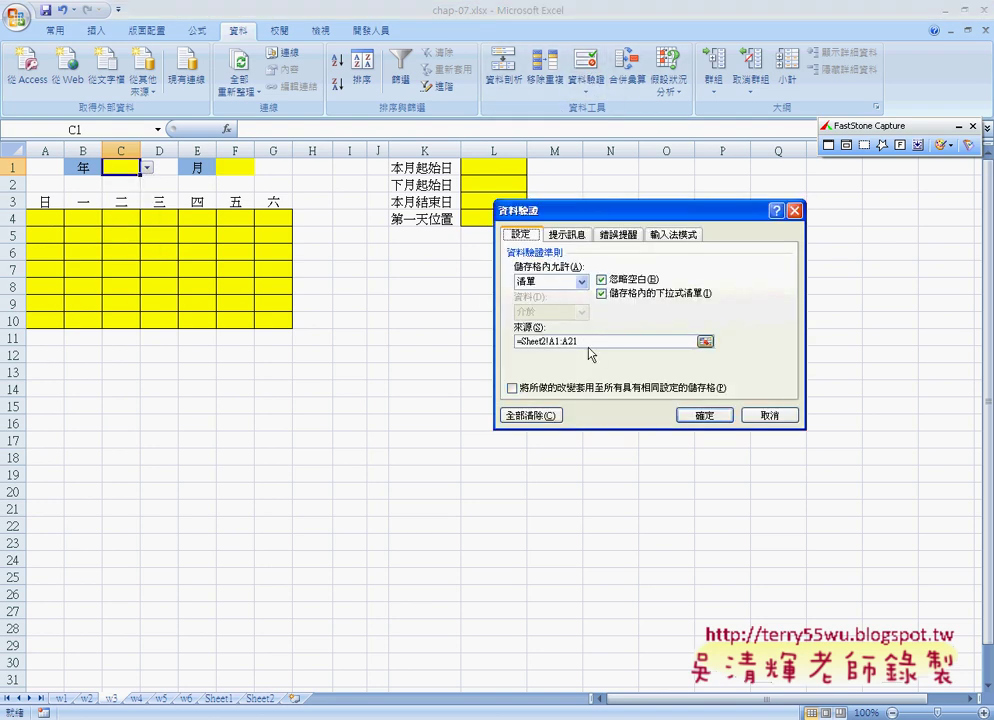
left_click_drag(586, 342, 516, 342)
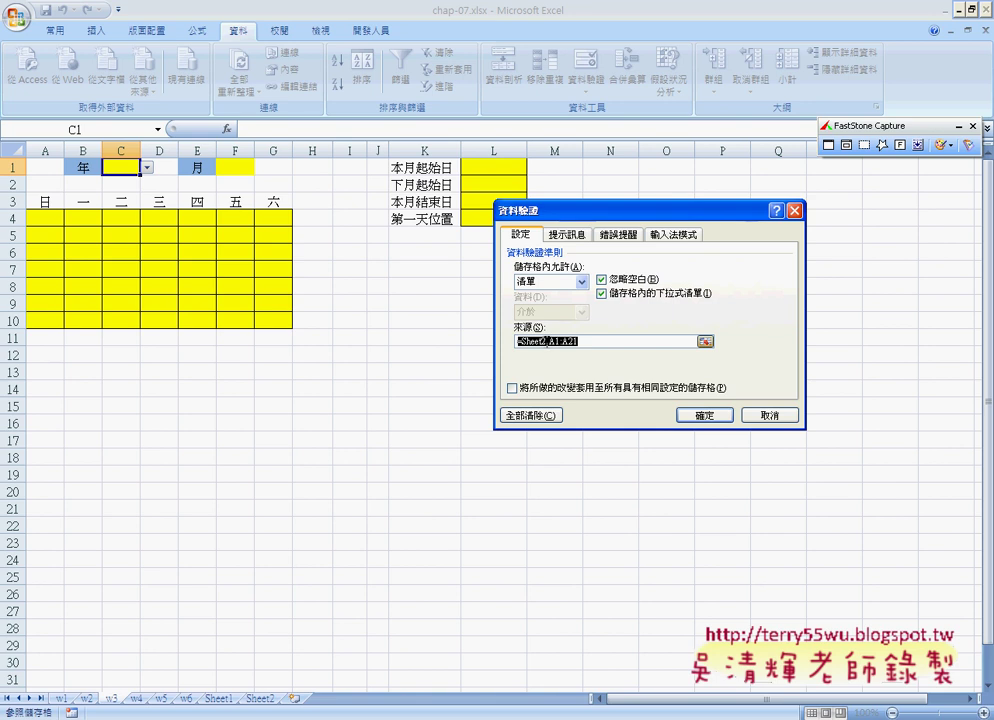
right_click(548, 342)
left_click(586, 370)
left_click(704, 415)
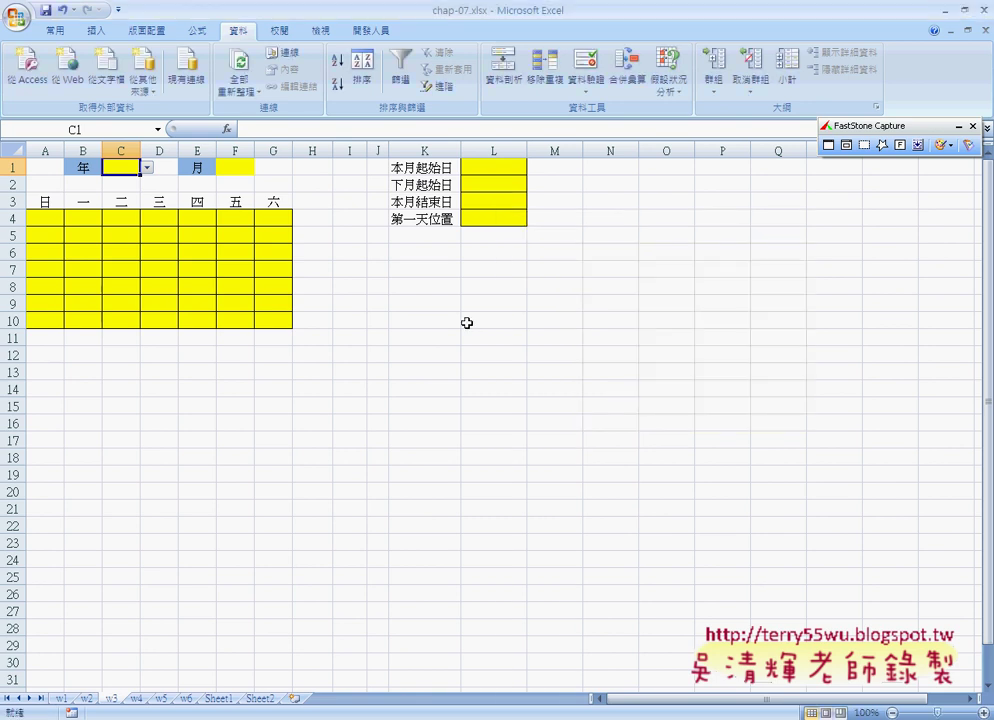
left_click(222, 170)
left_click(266, 166)
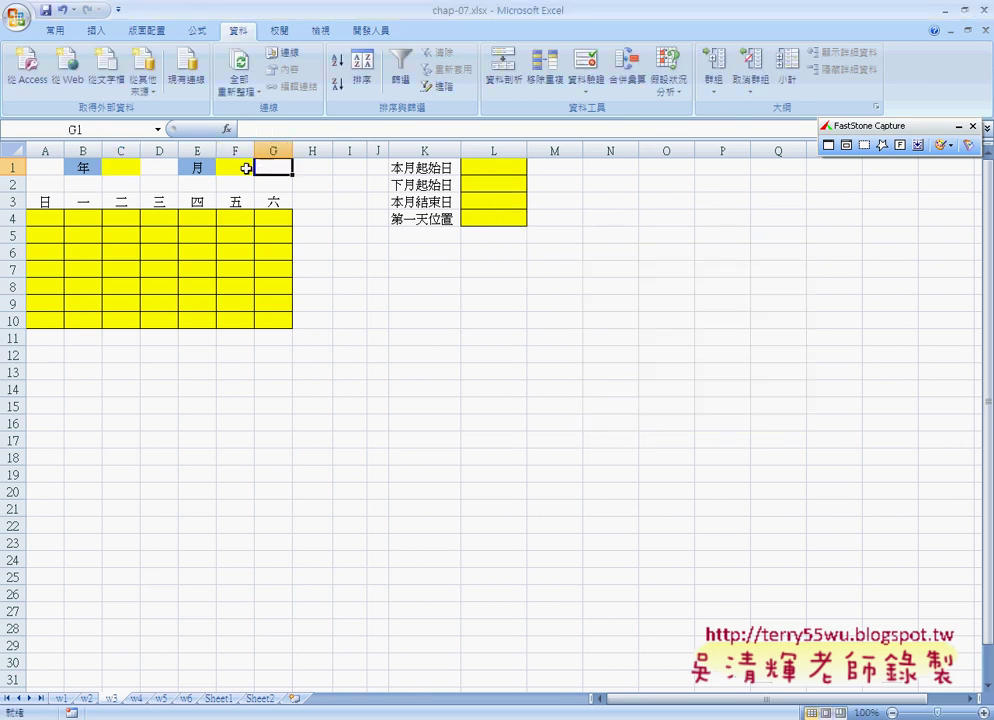
In F1's Data Validation, overwrite the #REF! source with the =Sheet2!A1:A21 reference.
left_click(244, 166)
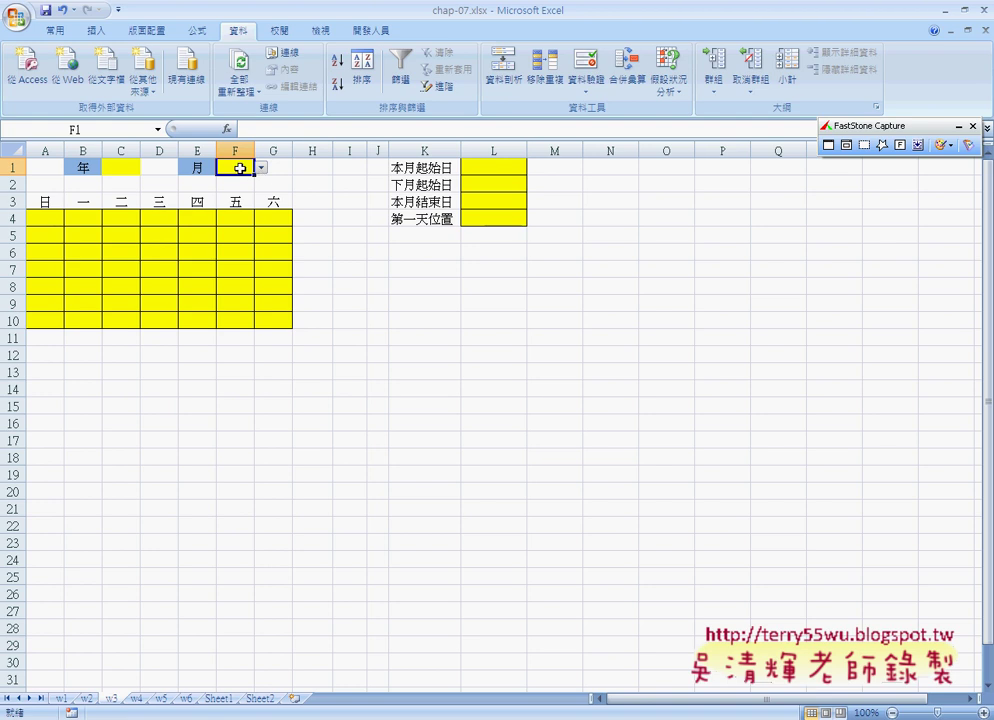
left_click(588, 91)
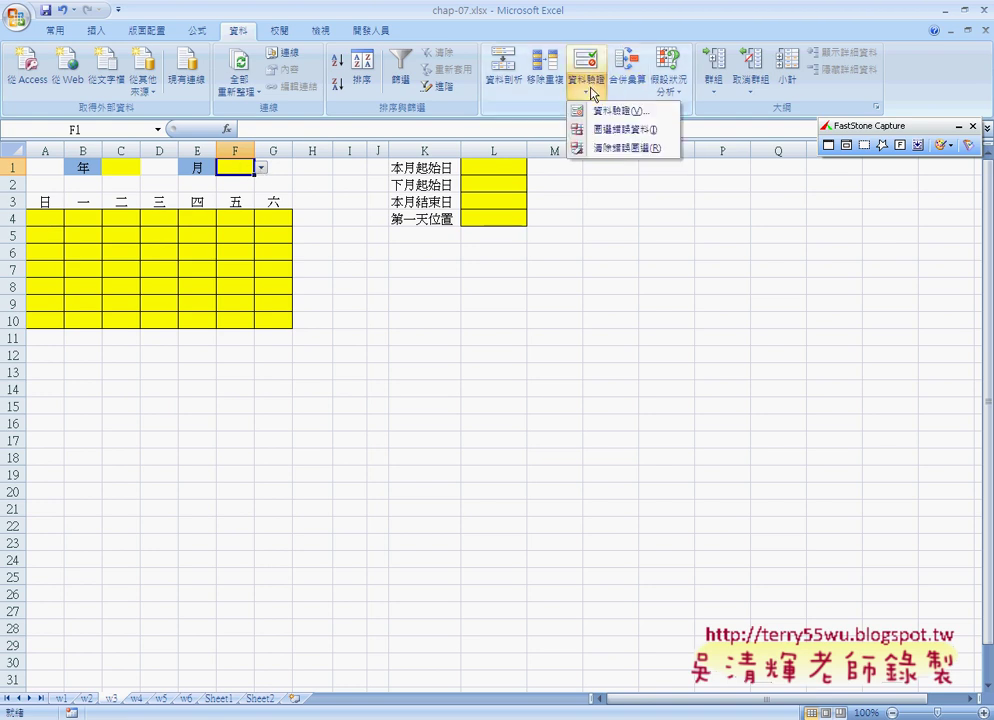
left_click(615, 111)
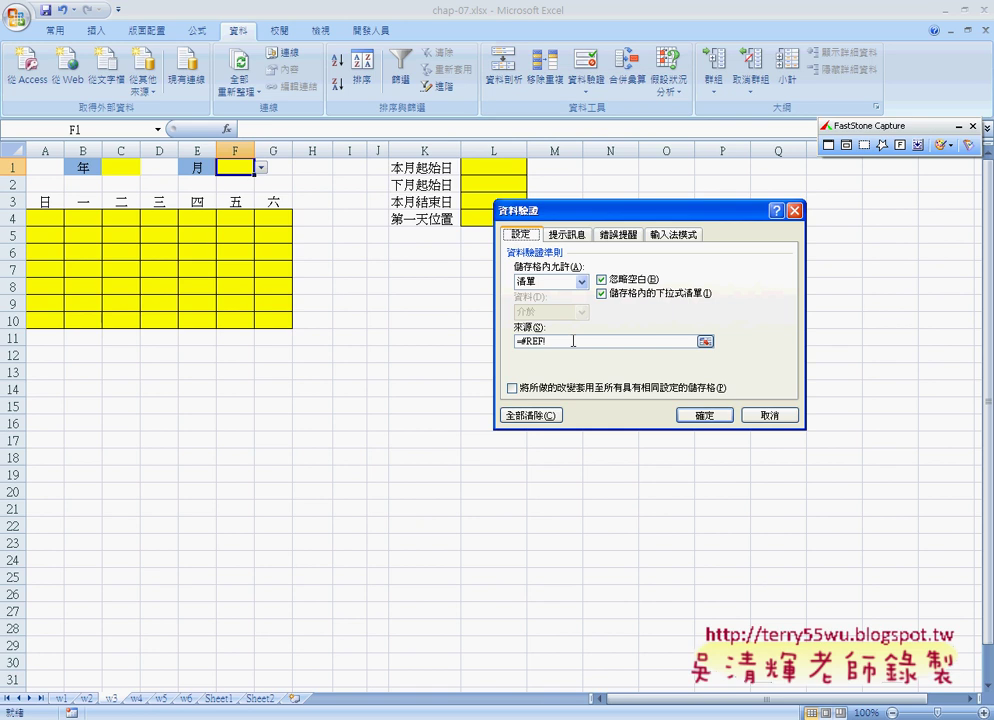
left_click_drag(573, 341, 516, 341)
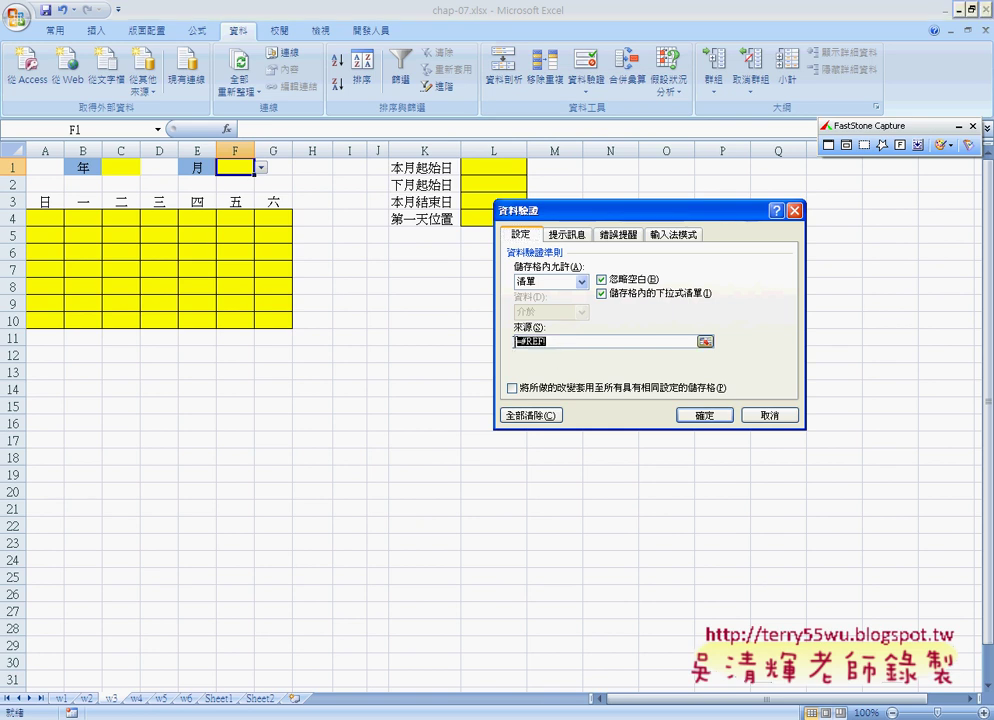
type("=Sheet2!A1:A21")
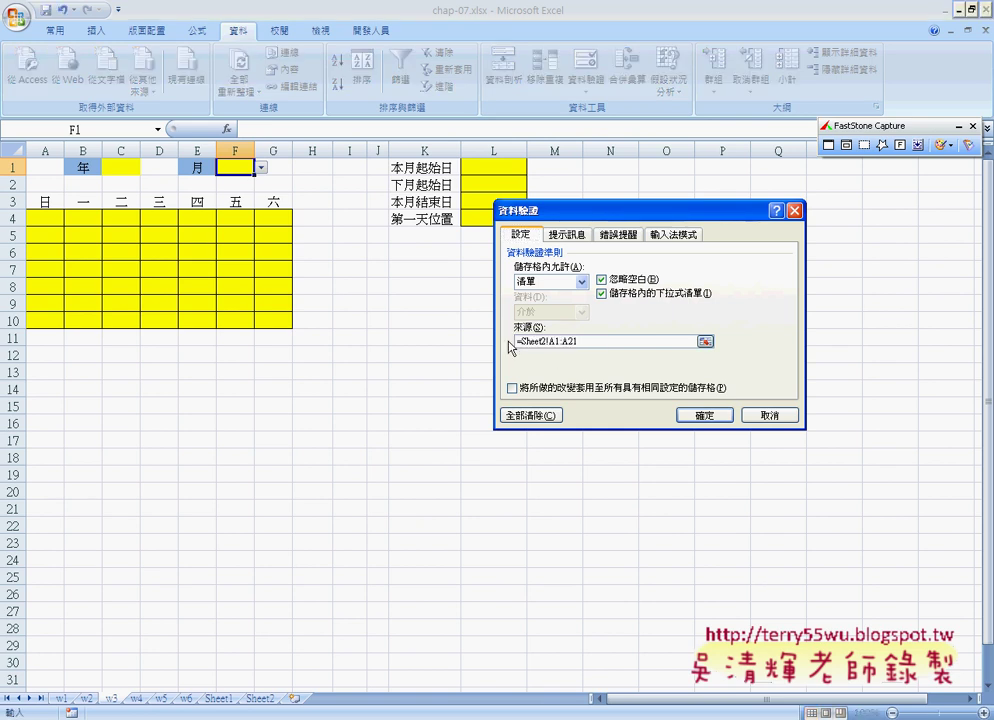
type("+")
key("Left")
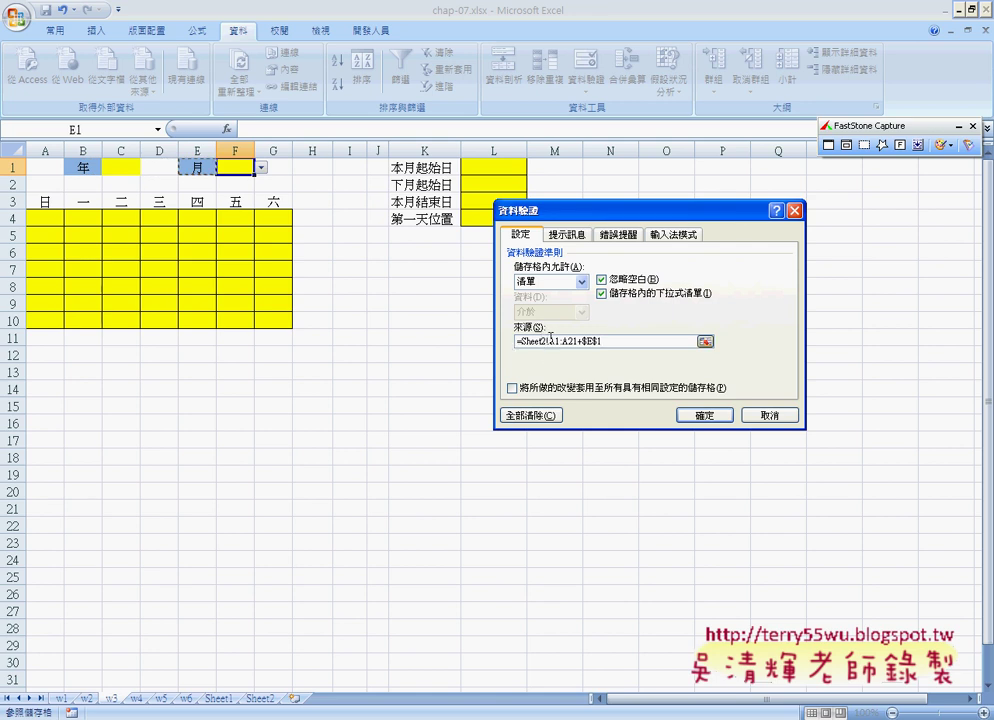
left_click(551, 340)
Correct F1's list source to =Sheet2!B1:B21, removing the stray +$E$1, and apply.
type("F")
key("BackSpace")
type("B")
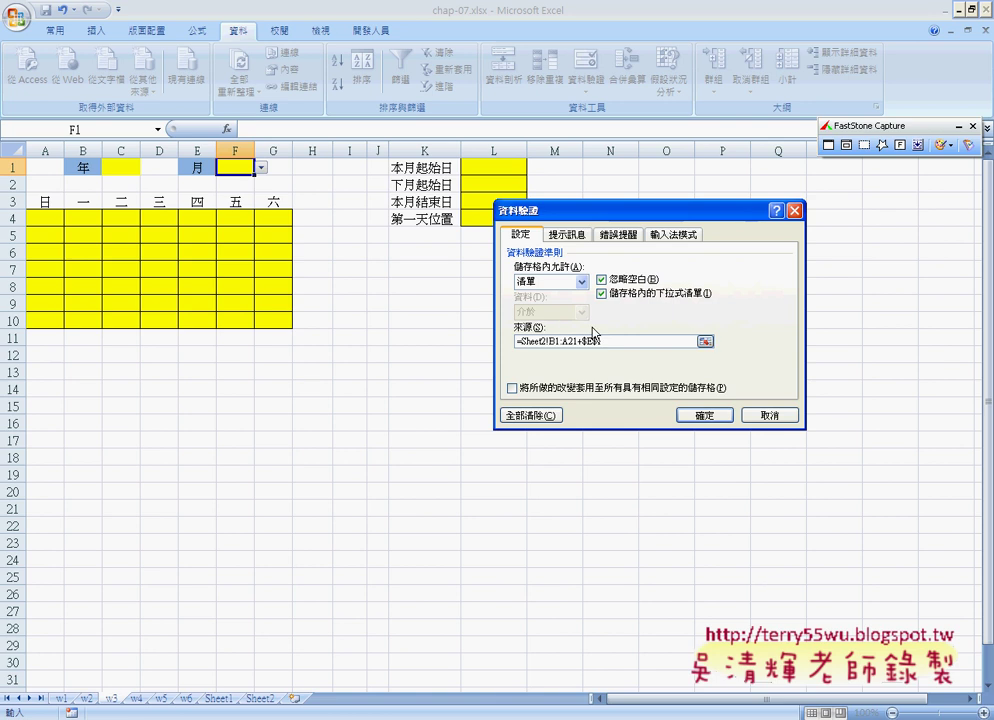
left_click_drag(561, 341, 567, 341)
type("B")
left_click_drag(577, 341, 633, 343)
key("Delete")
left_click(700, 418)
Check F1's month drop-down, then close it without choosing a value.
left_click(261, 168)
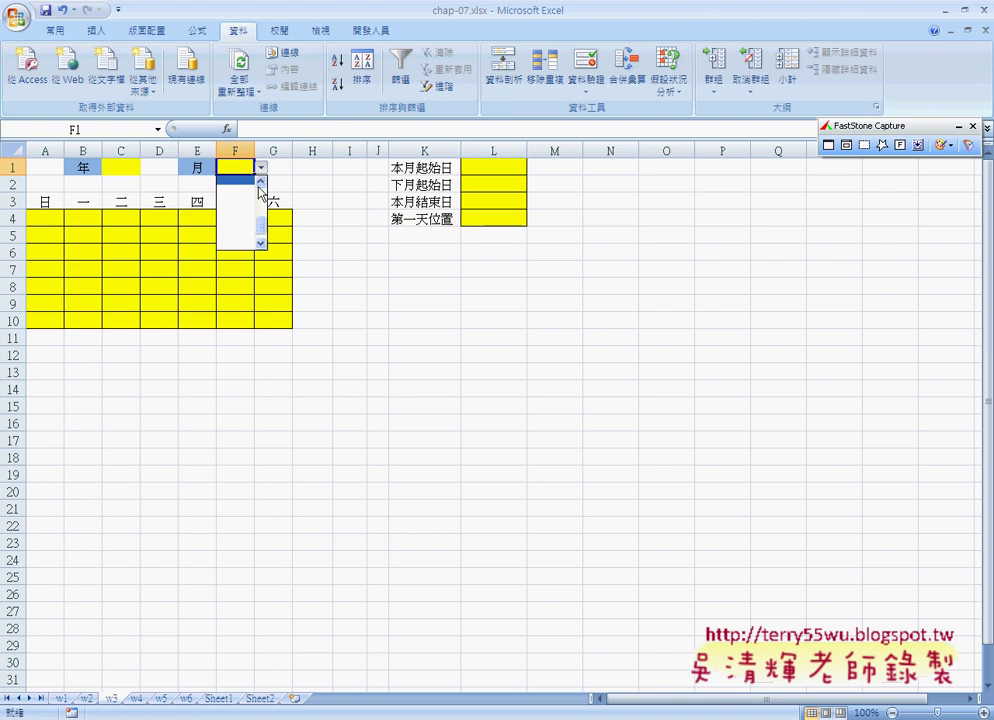
mouse_move(261, 224)
left_mouse_down()
mouse_move(262, 241)
mouse_move(263, 188)
left_mouse_up()
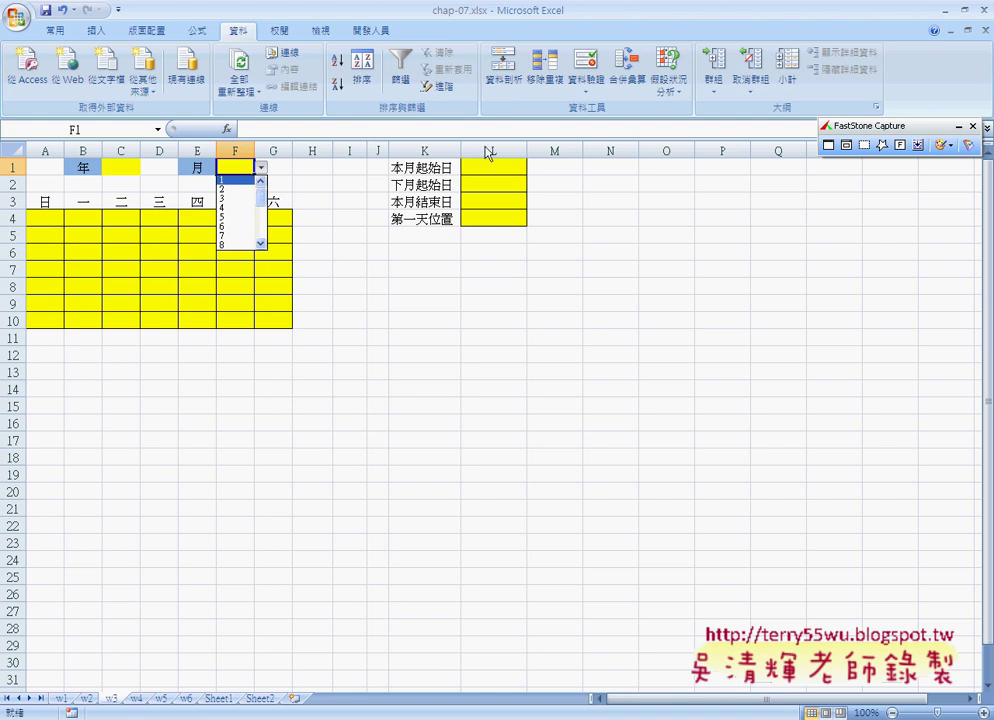
left_click(260, 167)
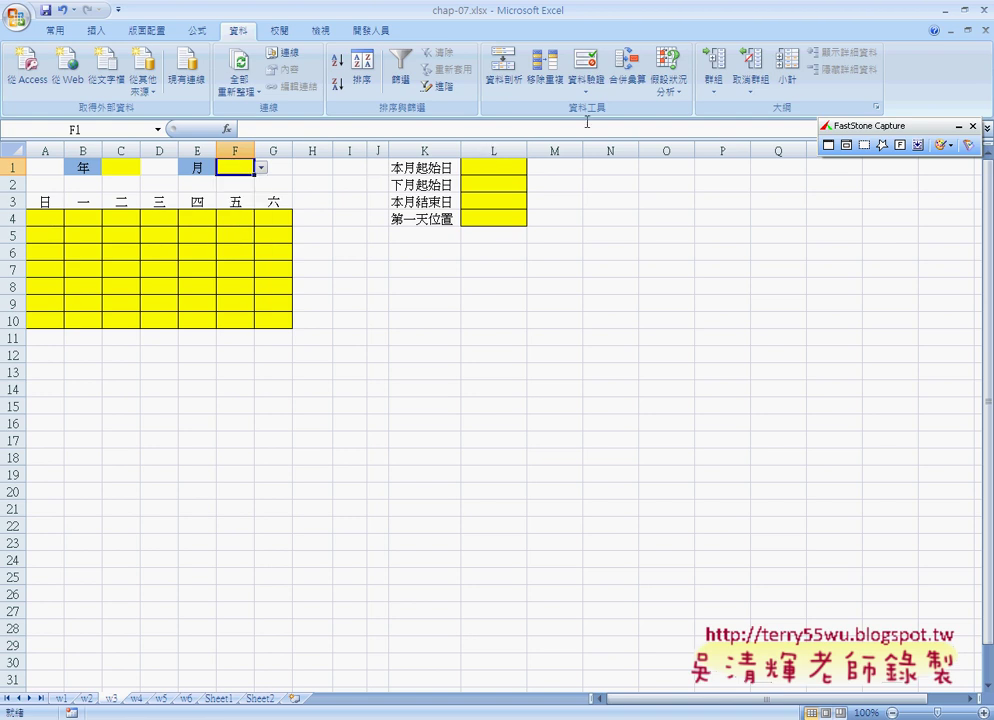
Change F1's list source to =Sheet2!B1:B12 and confirm the drop-down lists months 1–12.
left_click(585, 62)
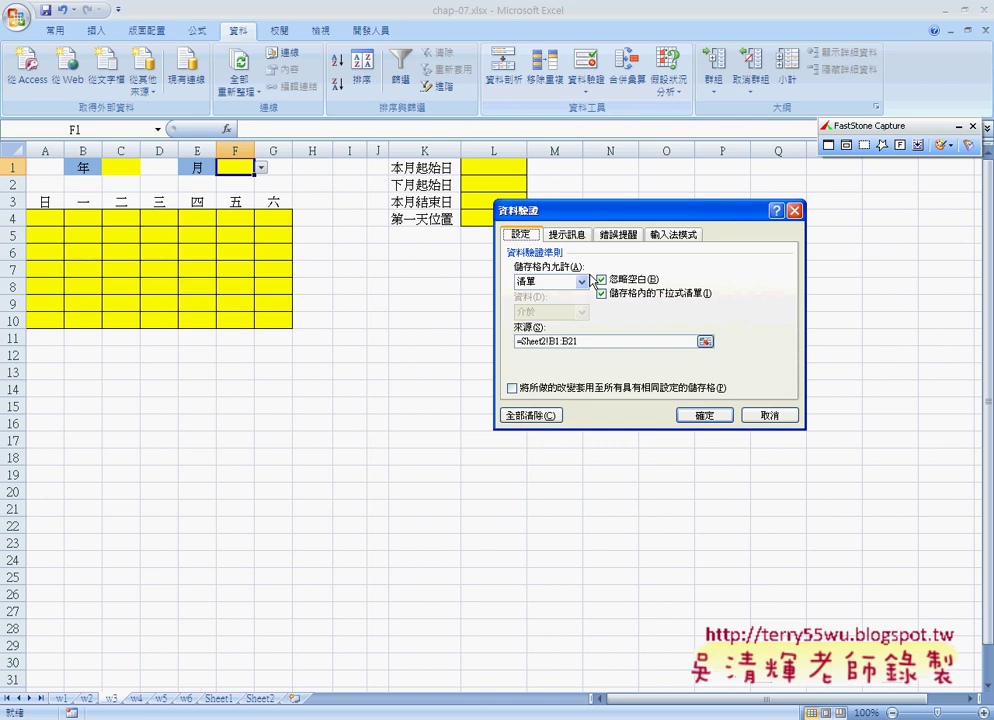
left_click(593, 341)
key("BackSpace")
key("BackSpace")
type("1")
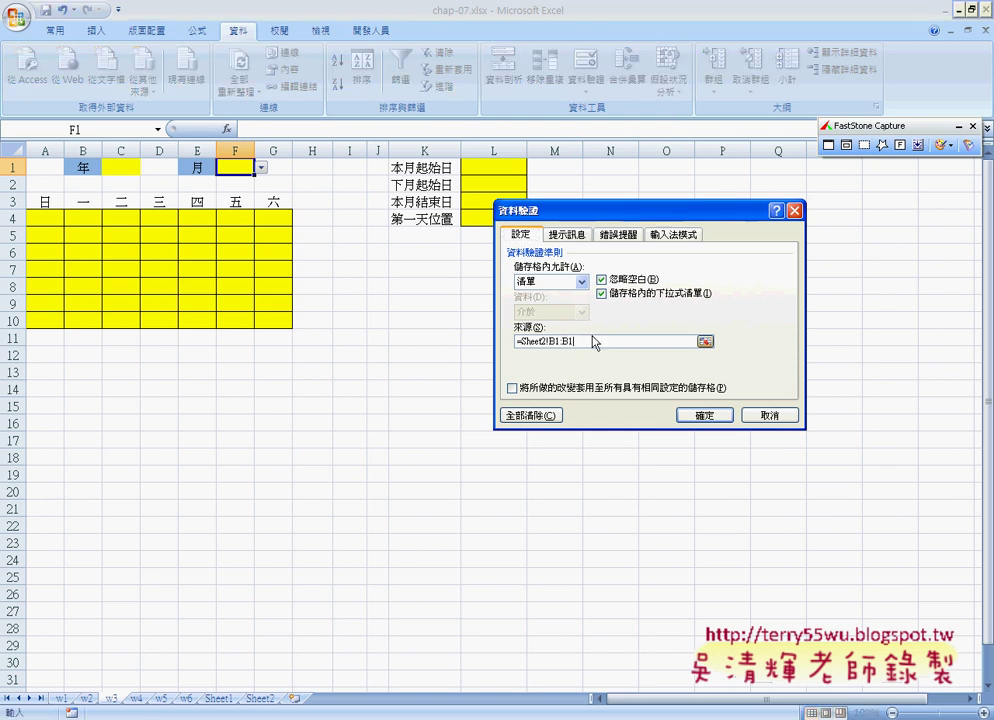
left_click(706, 415)
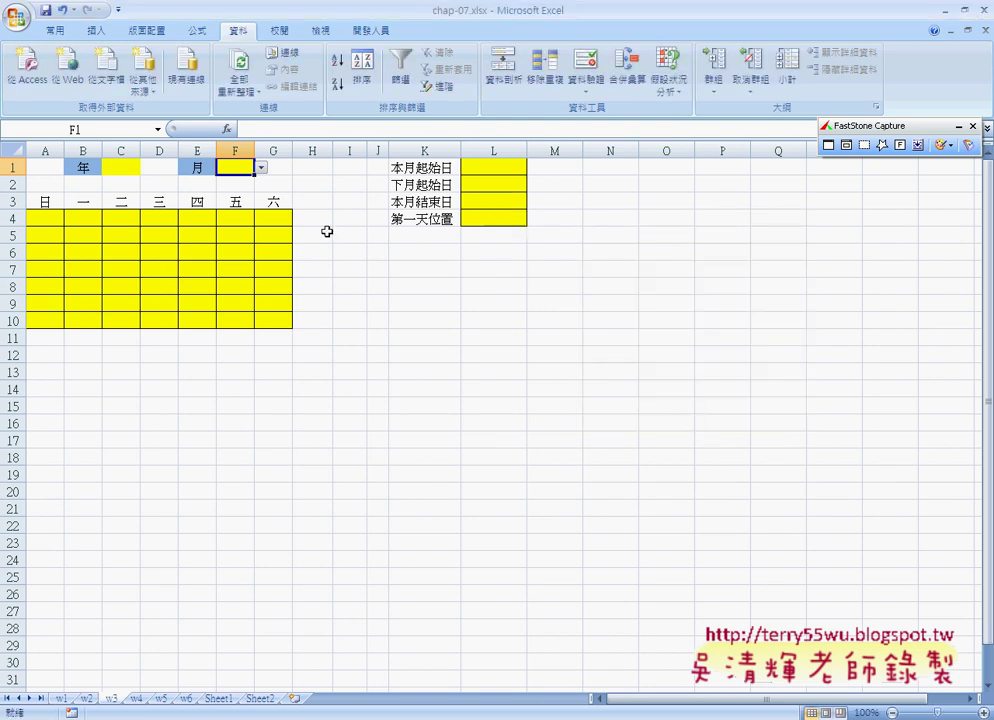
left_click(261, 167)
mouse_move(261, 190)
left_mouse_down()
mouse_move(265, 236)
mouse_move(266, 207)
left_mouse_up()
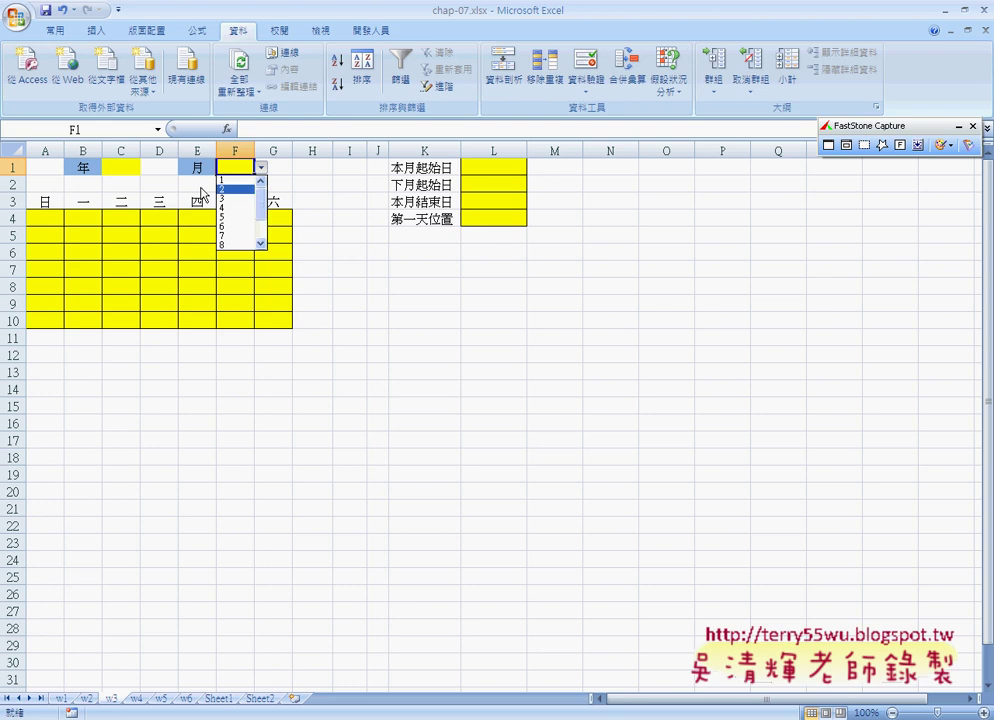
Replace F1's list source with the typed values 1,2,3,4,5,6,7,8,9,10,11,12.
left_click(237, 166)
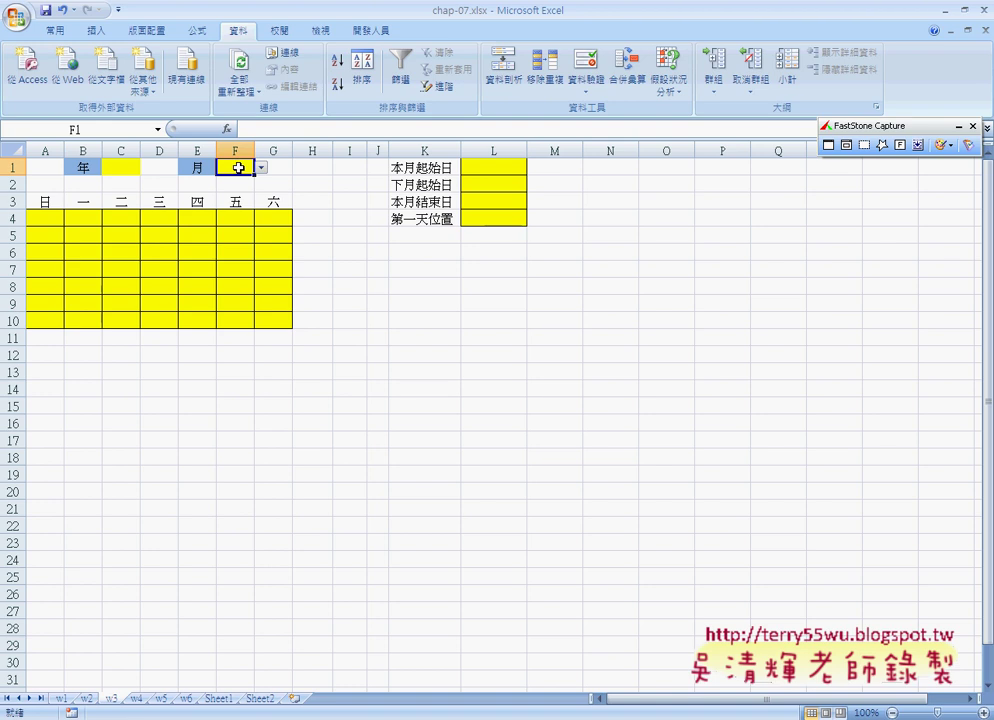
left_click(587, 68)
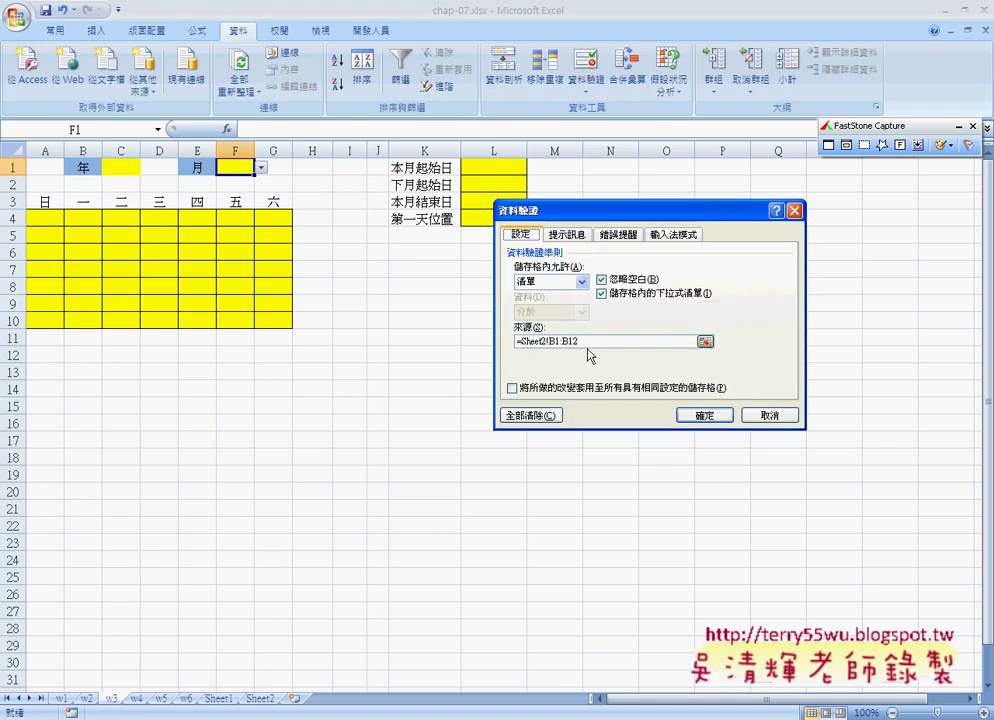
left_click_drag(590, 341, 520, 341)
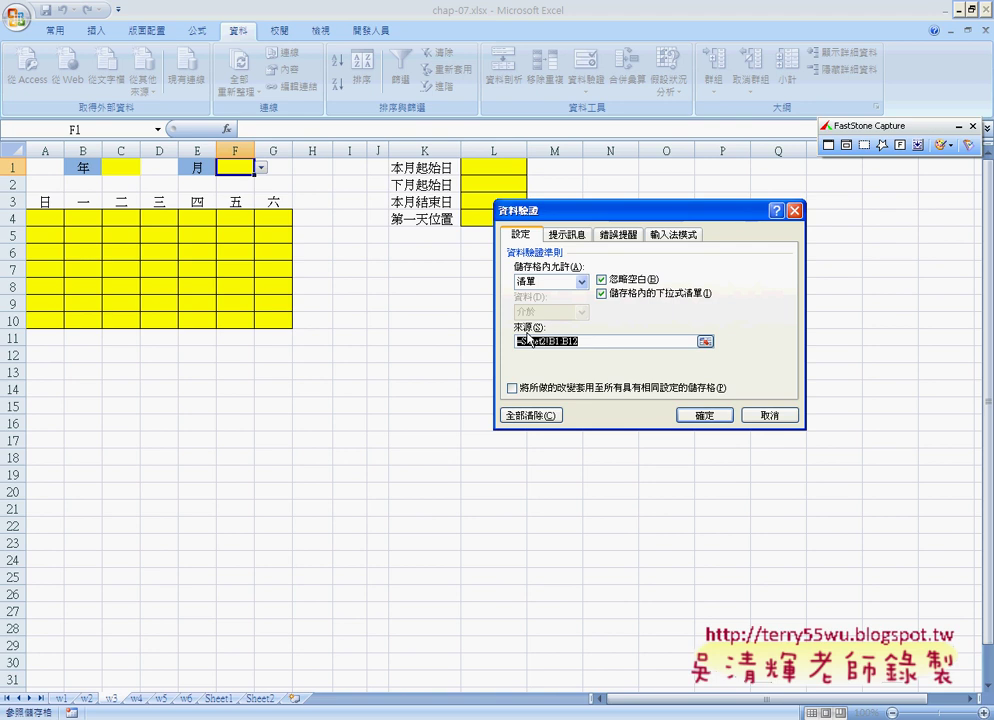
type("1,")
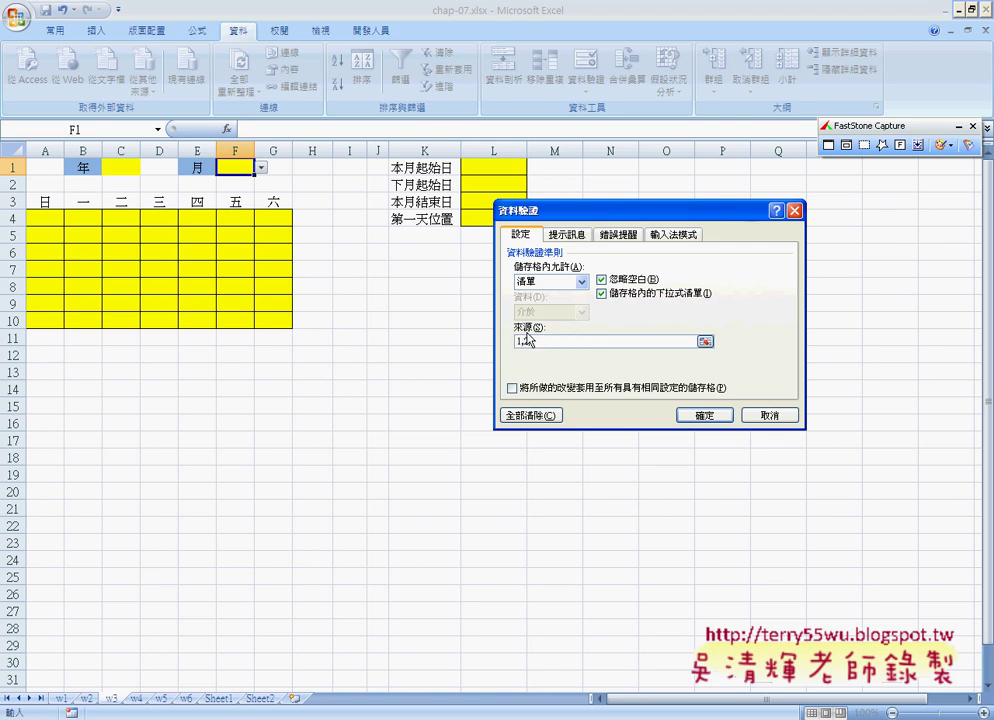
type("2,3,4,5")
type(",6,7,8,9")
type(",10,")
type("11,1")
type("2")
left_click_drag(668, 341, 517, 345)
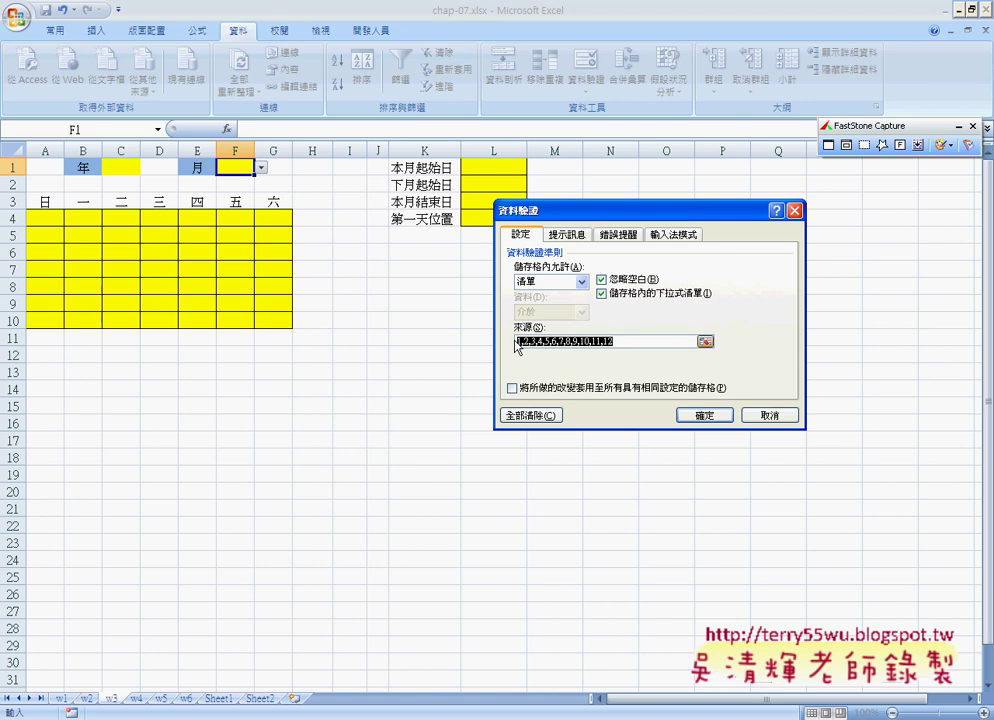
left_click(704, 415)
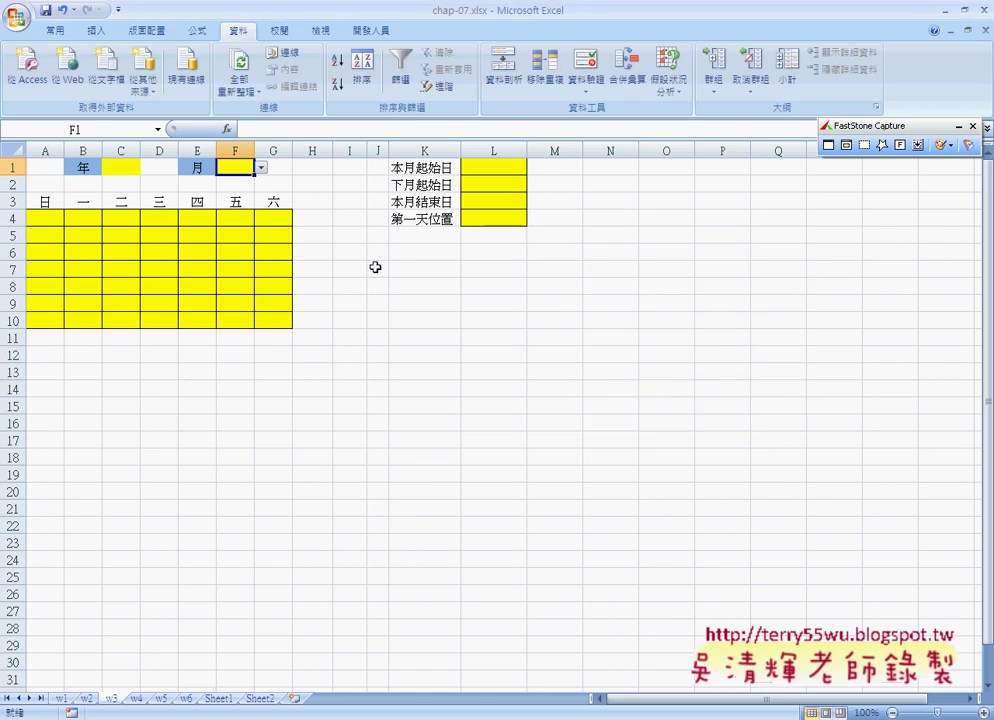
Pick month 6 from F1's drop-down.
left_click(261, 168)
left_click_drag(262, 198, 263, 222)
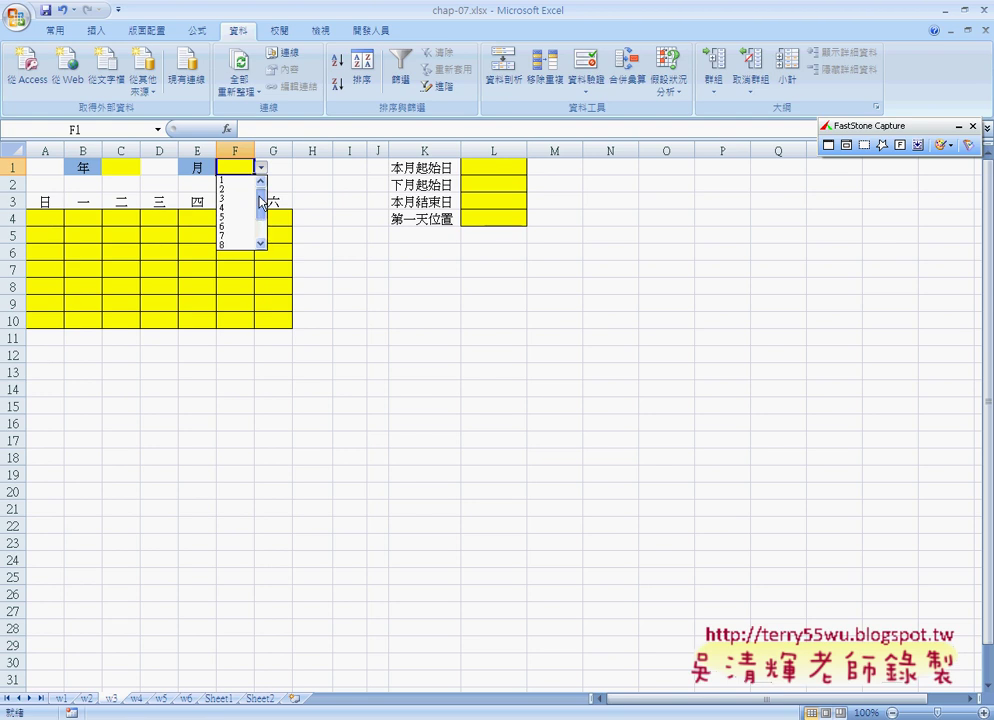
left_click(239, 191)
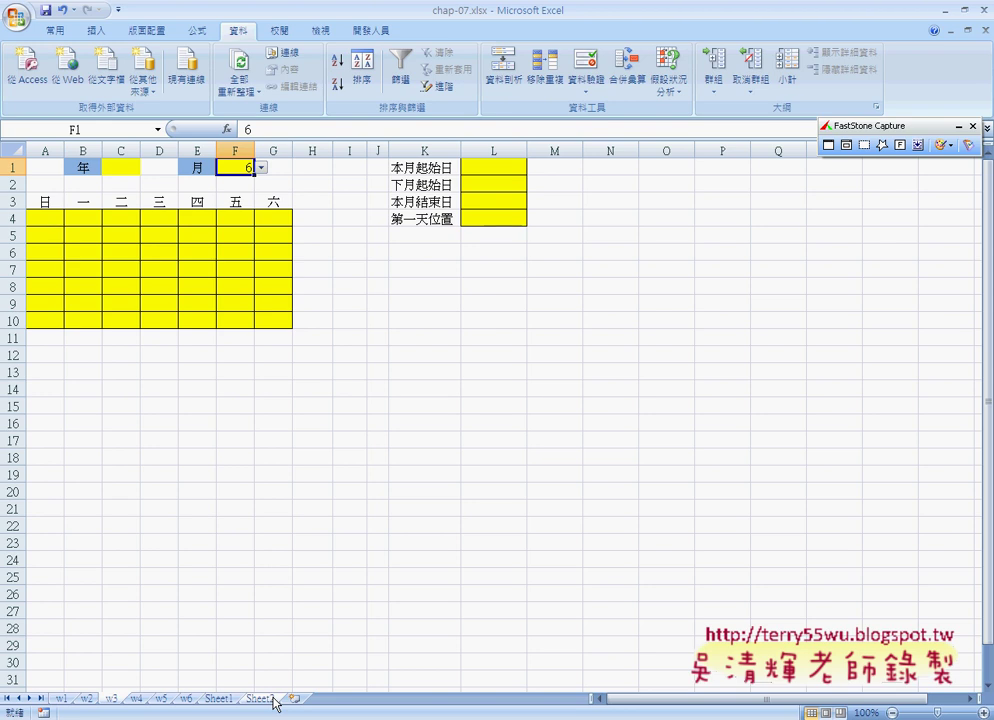
Replace C1's year source with 2012,2013,2014,2015 and check the drop-down shows those years.
left_click(123, 167)
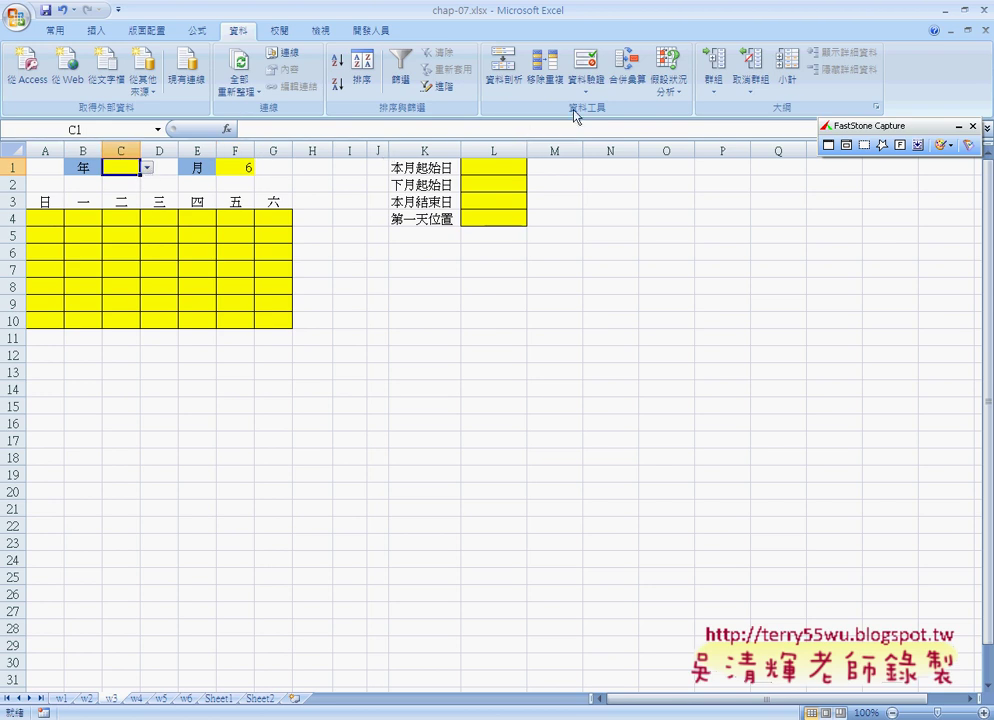
left_click(586, 70)
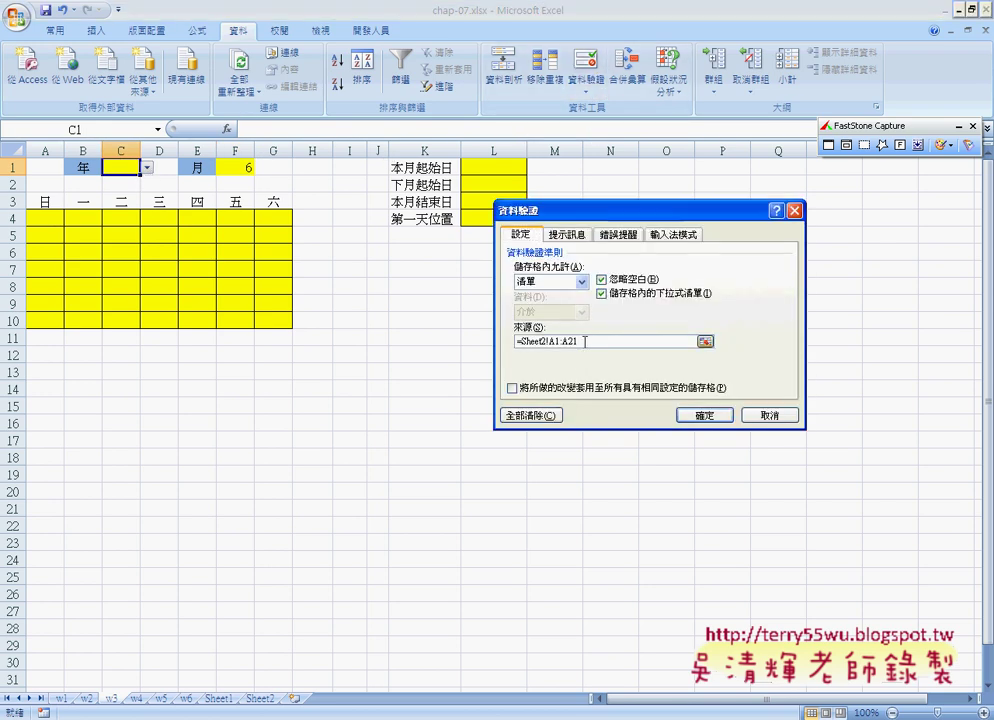
left_click(585, 341)
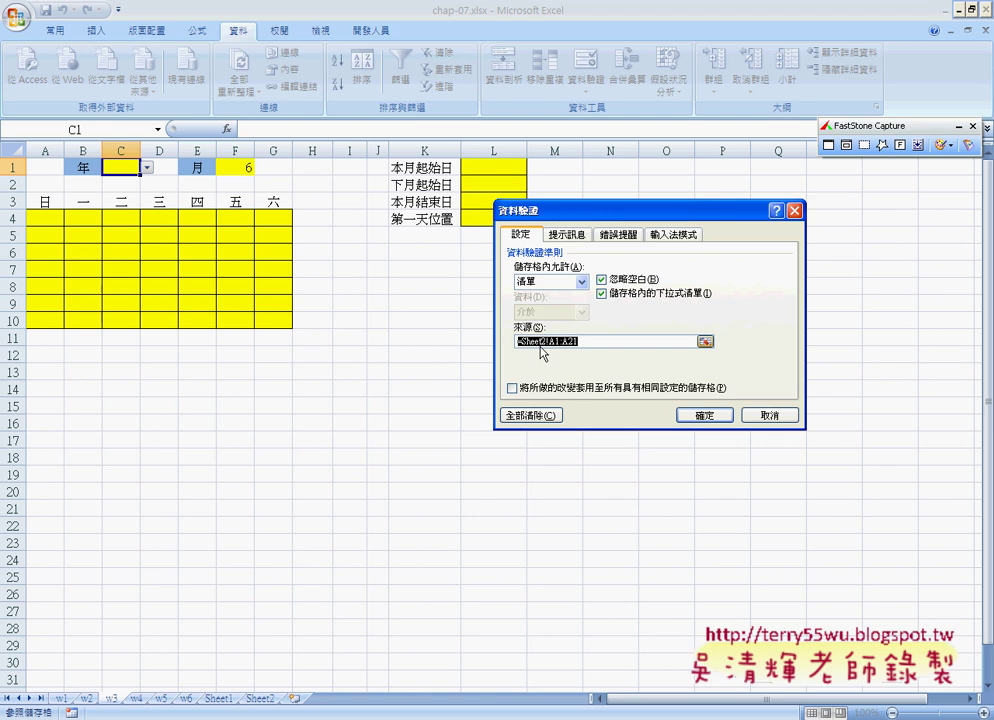
type("20")
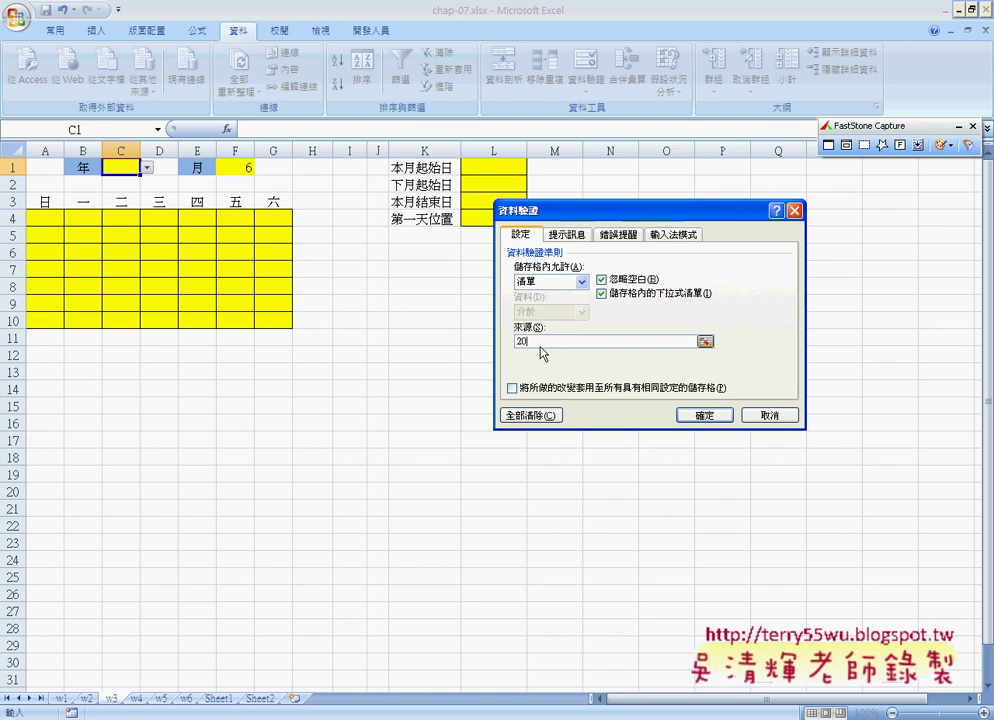
type("12")
type(",2013")
type(",201")
type("4,20")
type("15")
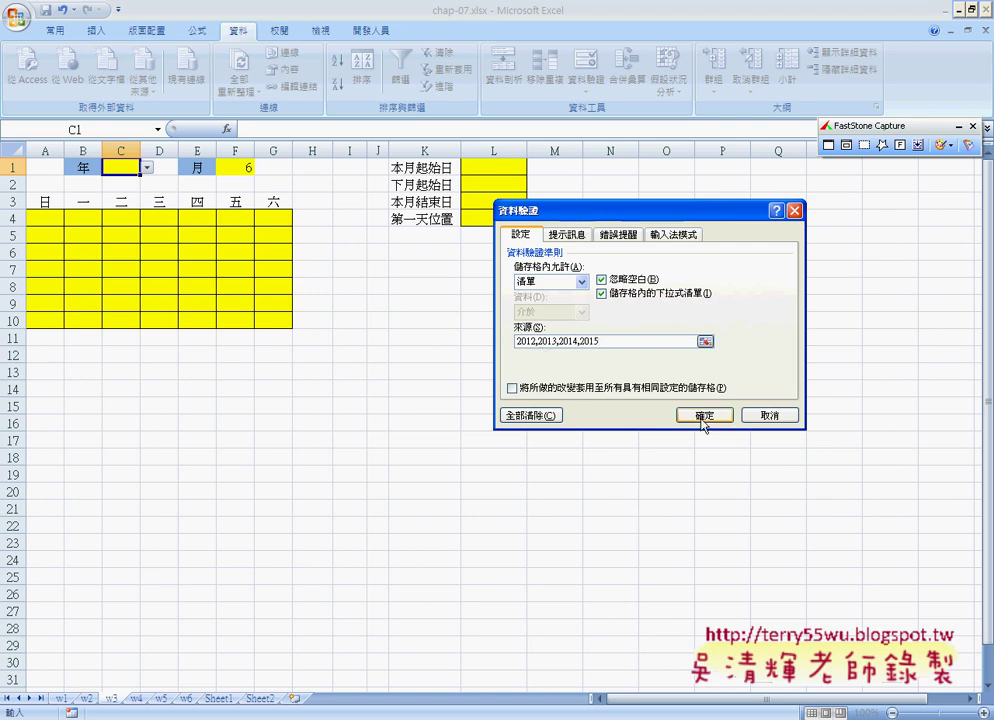
left_click(704, 415)
left_click(147, 167)
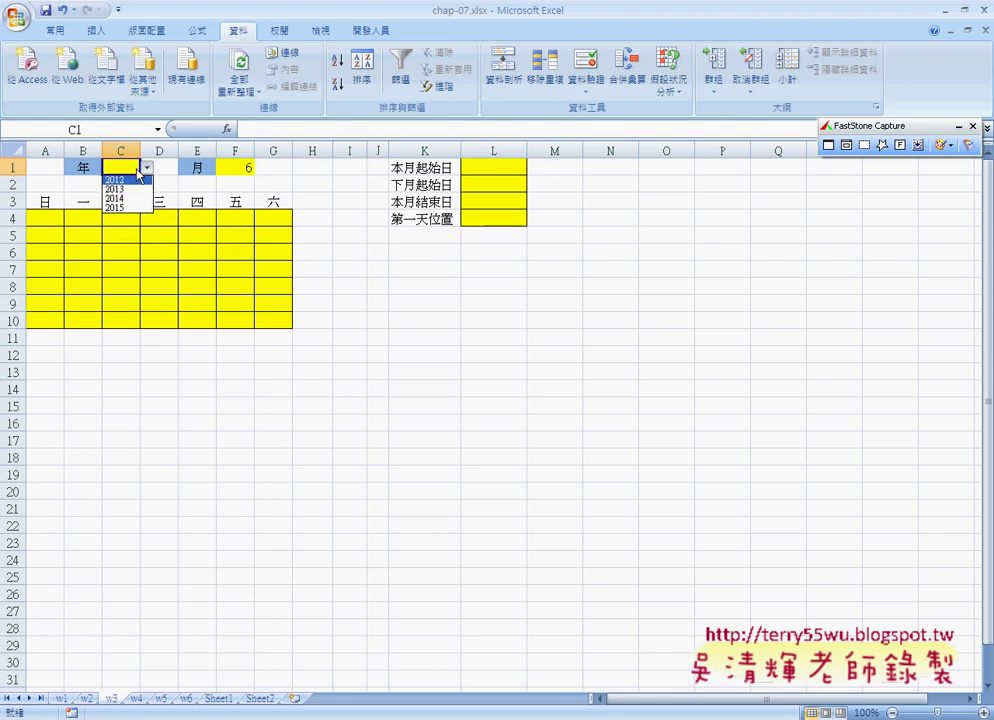
left_click(136, 168)
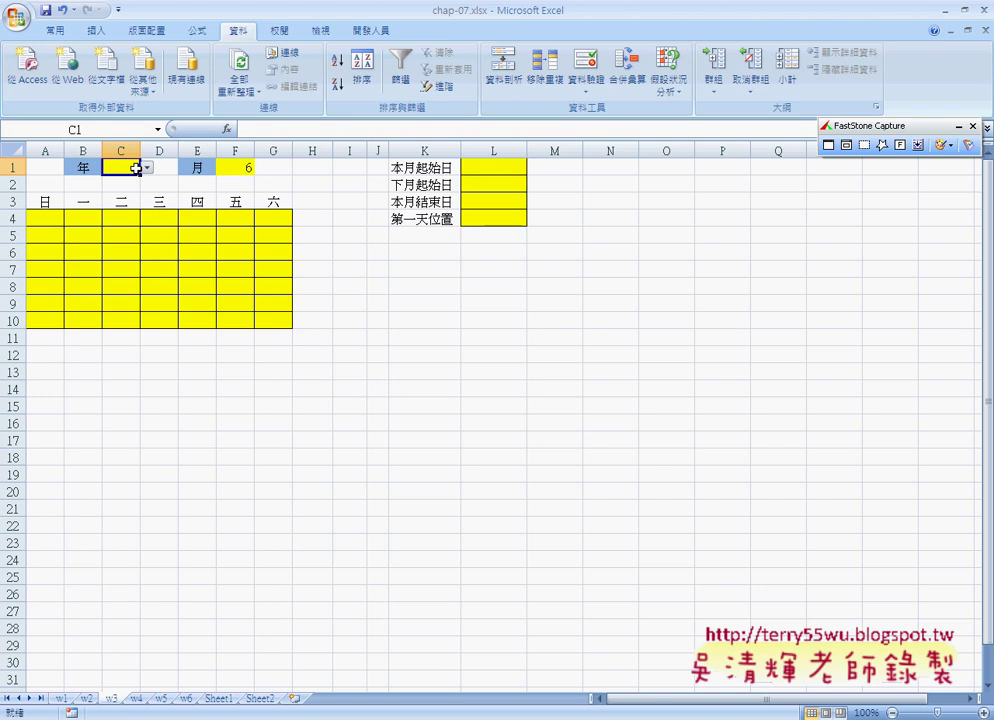